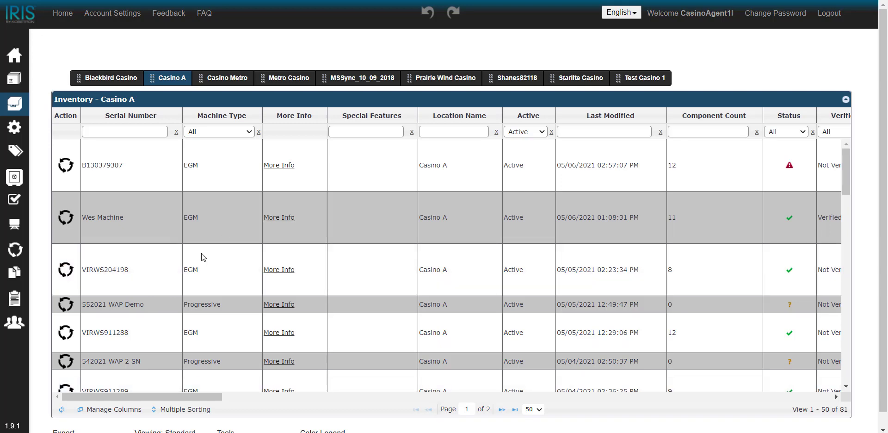
- Select machines VIRWS911289 and VIRWS204192 in the Casino A inventory and start a Tournament Change request for both
scroll(162, 274, down, 5)
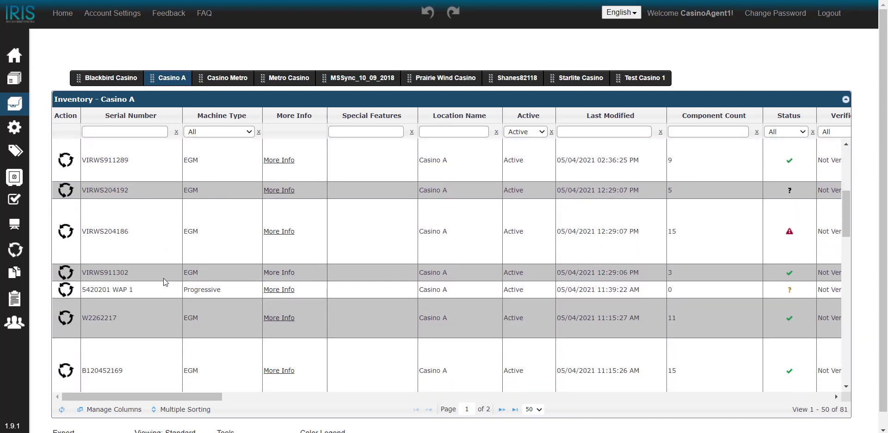
click(171, 154)
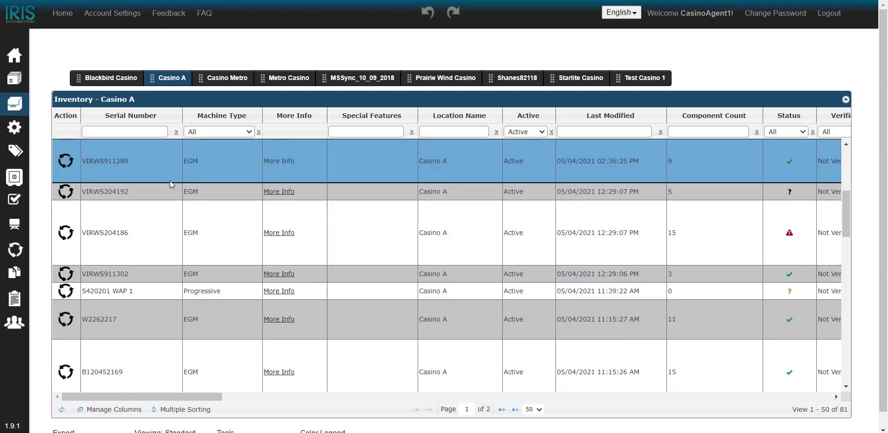
ctrl+click(166, 194)
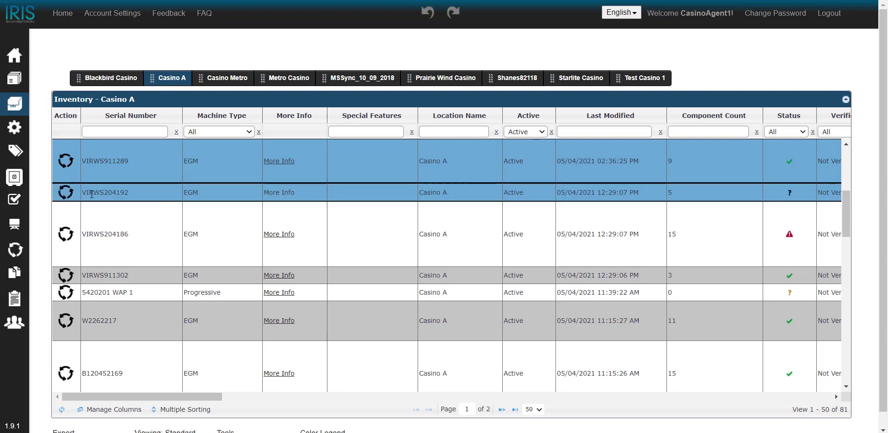
scroll(162, 199, up, 3)
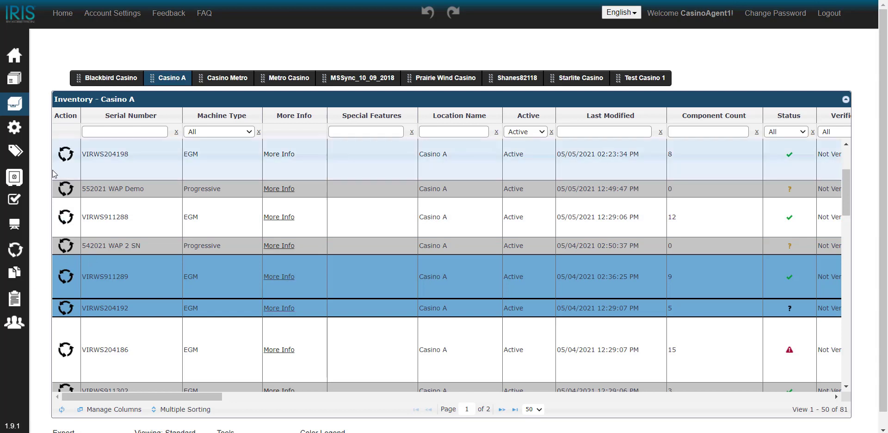
click(66, 276)
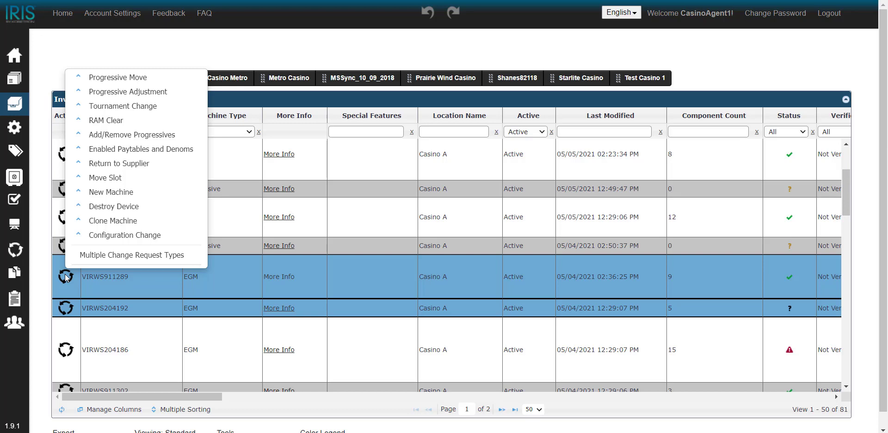
click(148, 110)
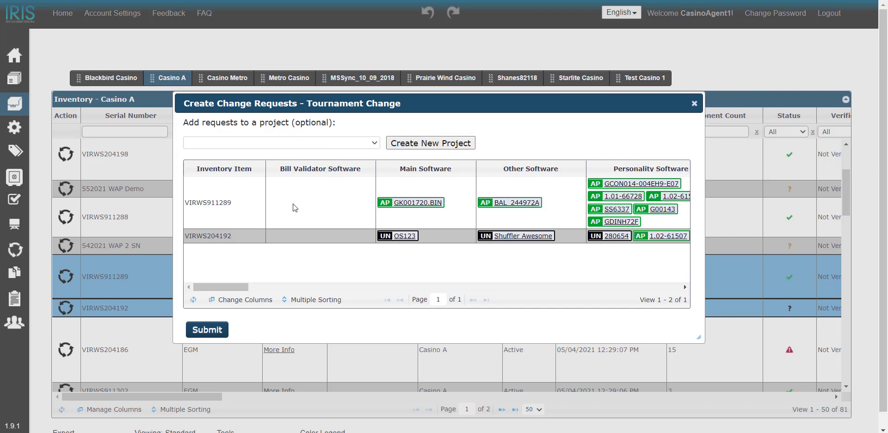
- Create the project "562021 Tournament Project 1" with description "Demo tournament project" and submit the change requests under it
click(411, 144)
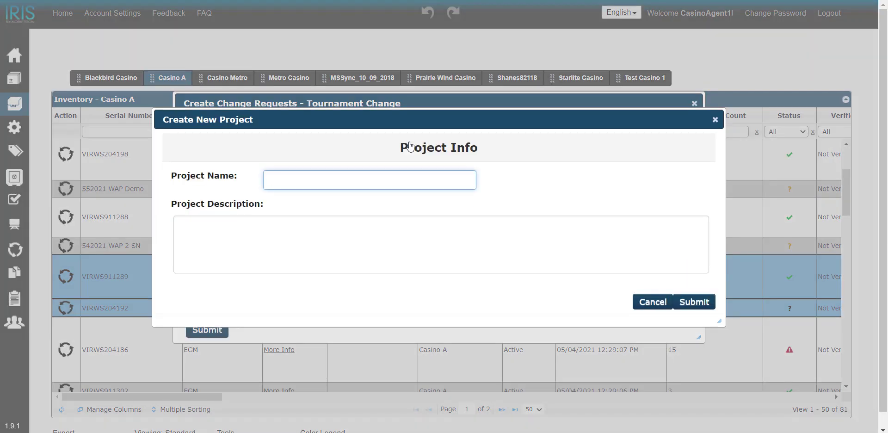
text(562021 Tournament )
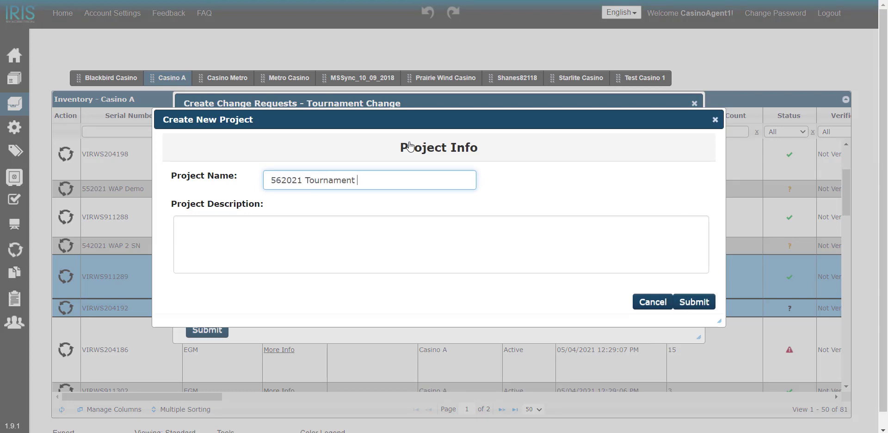
text(Project 1)
click(368, 232)
text(Demo)
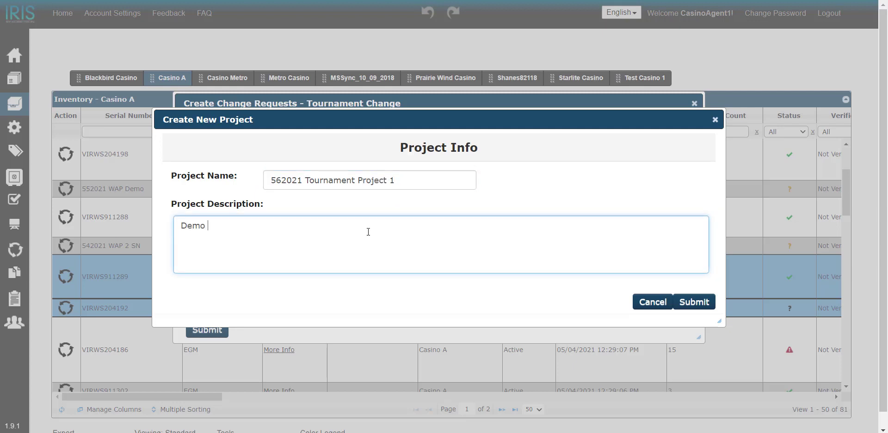
text( tournament project)
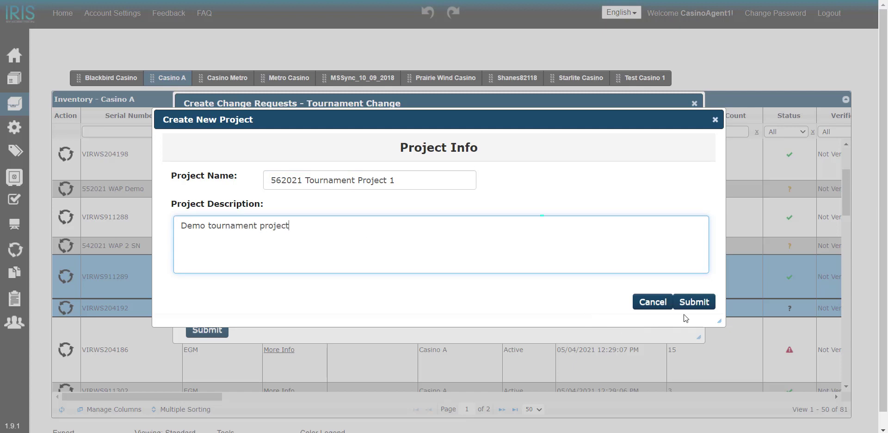
click(693, 305)
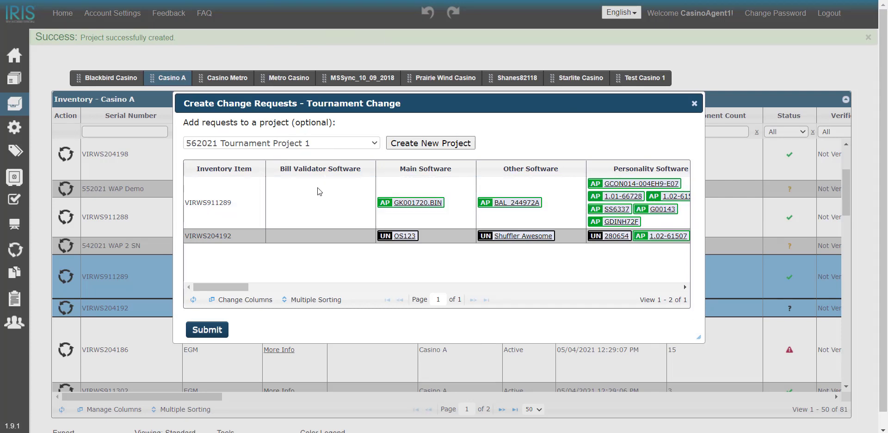
click(216, 328)
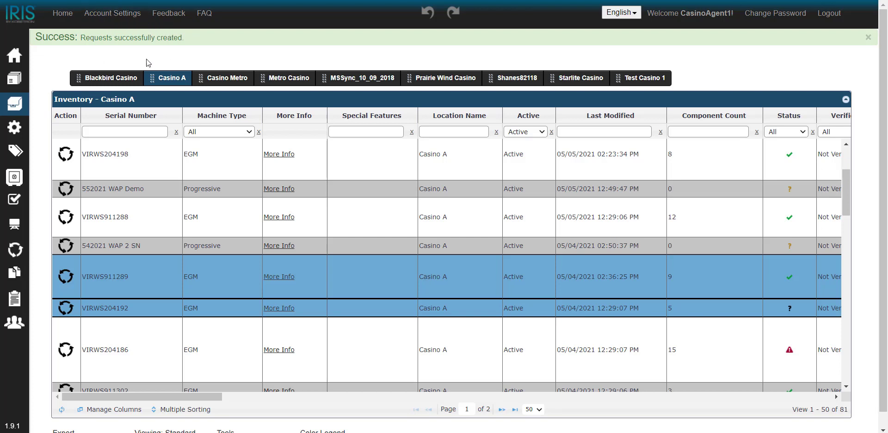
- Open 562021 Tournament Project 1 among the change request projects and open its request for machine VIRWS204192
click(35, 251)
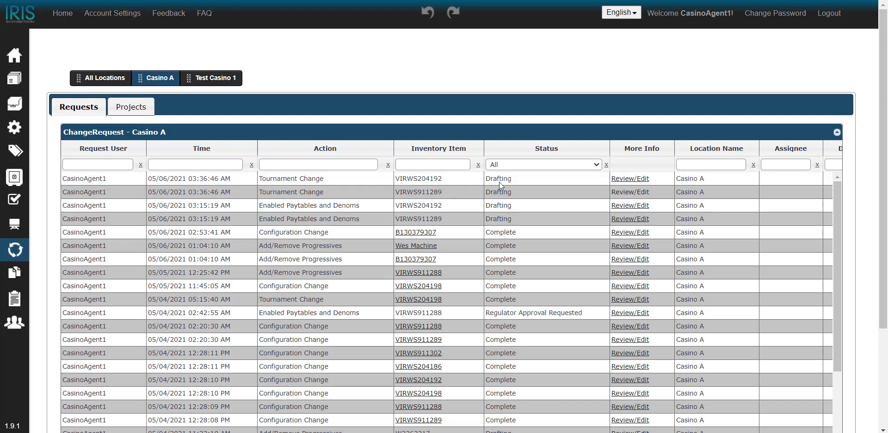
click(145, 110)
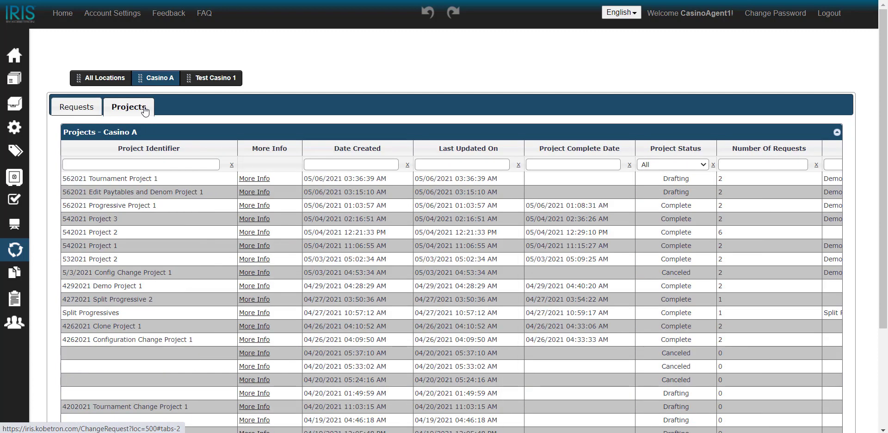
click(259, 181)
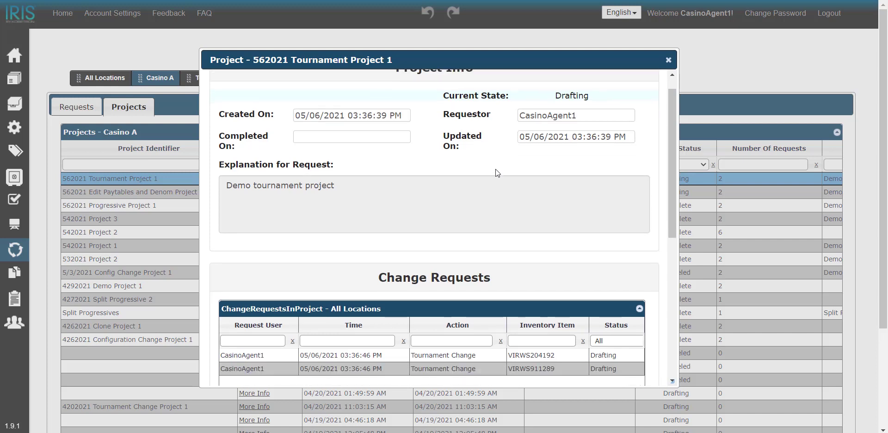
scroll(496, 169, down, 3)
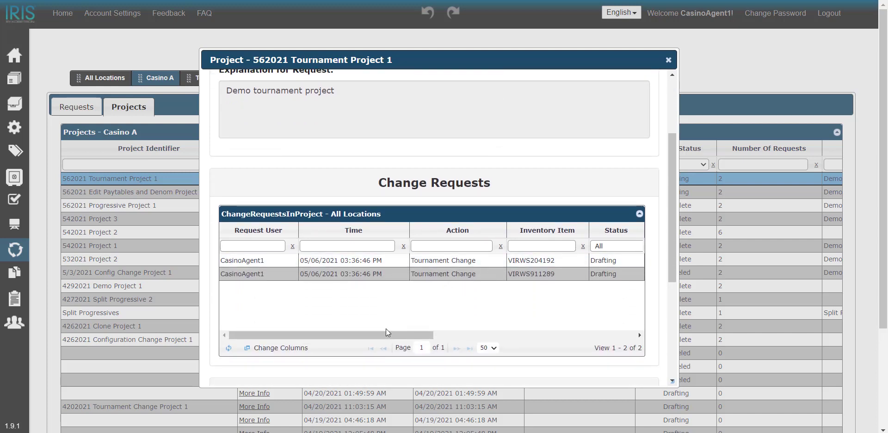
drag(387, 330, 502, 331)
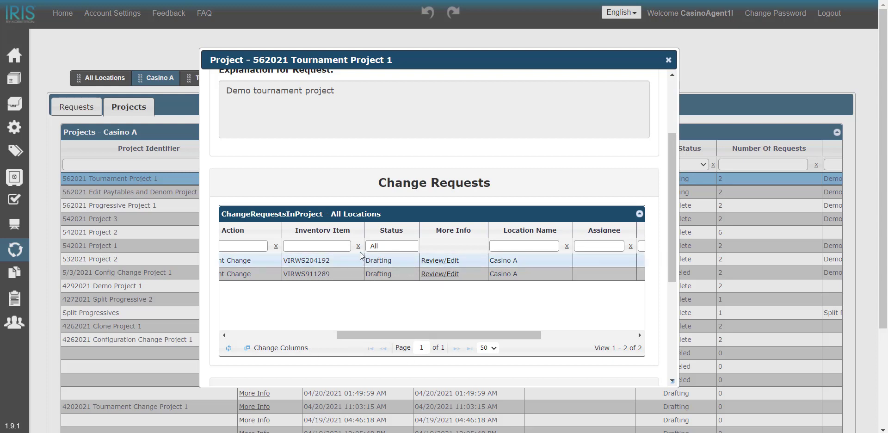
click(445, 262)
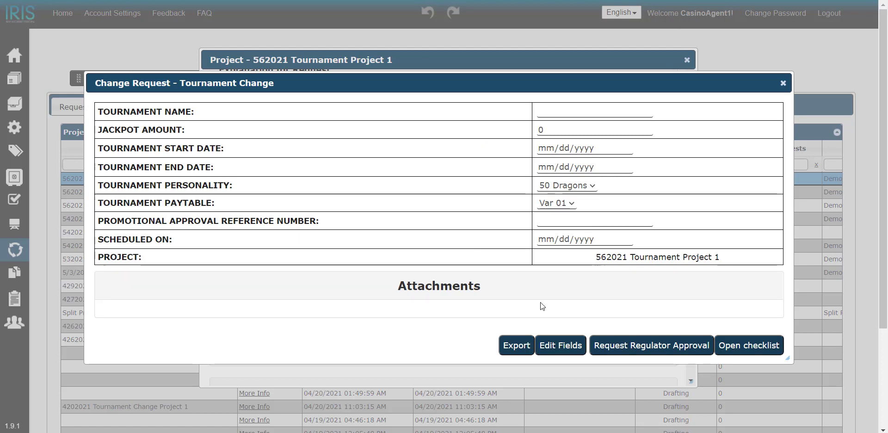
- Make the request's fields editable and enter the tournament name "Demo Tournament" and a jackpot amount of 5,000,000
click(570, 353)
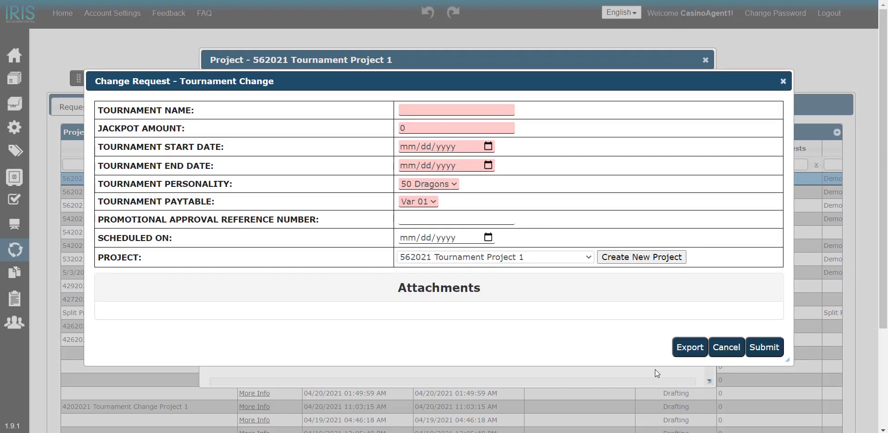
click(401, 108)
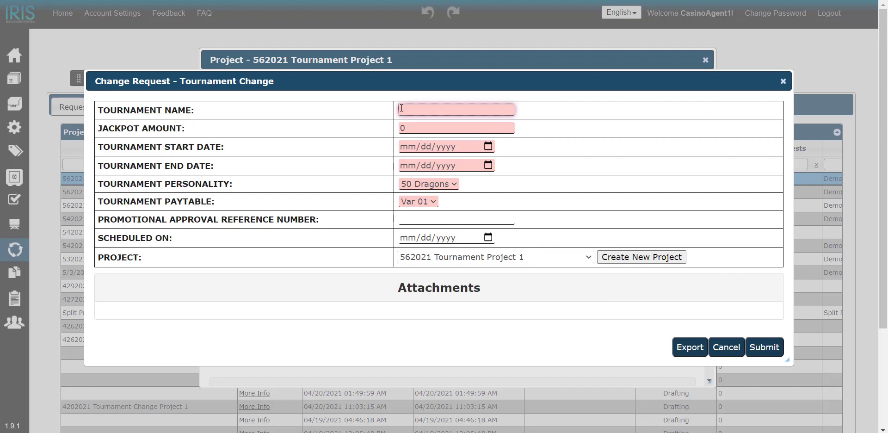
text(Demo Tournament)
key(Tab)
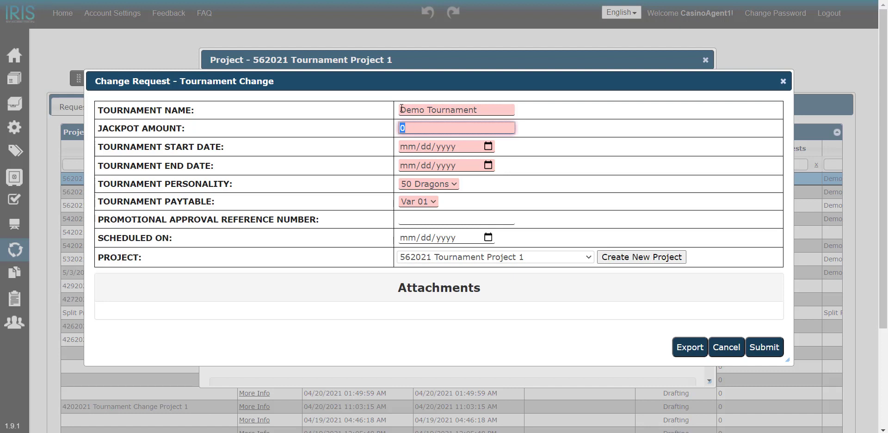
text(500000)
text(,)
key(Right)
key(Right)
key(Right)
text(,)
key(Right)
- Set the tournament start date to 05/06/2021 and the end date to 05/07/2021
click(488, 146)
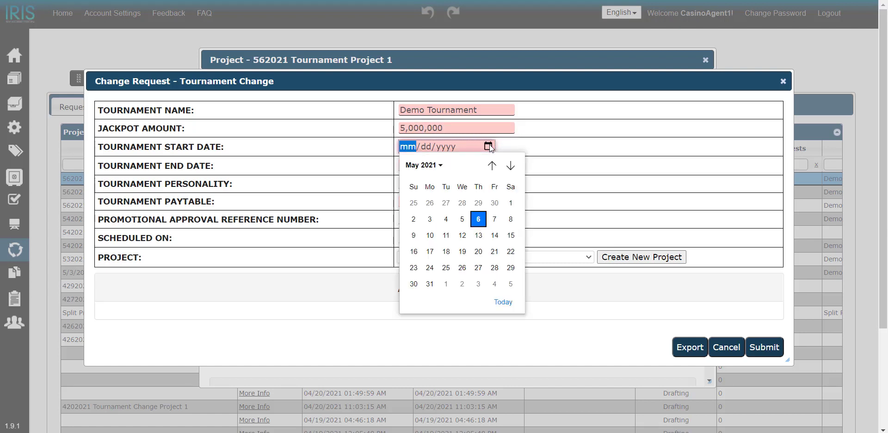
click(481, 215)
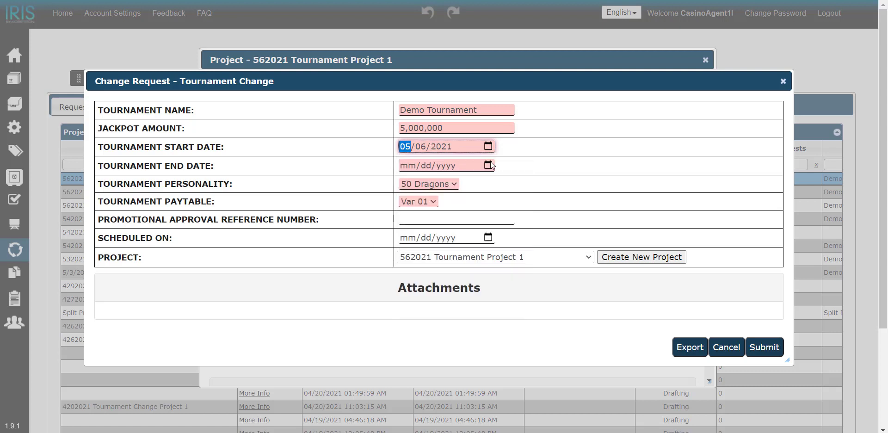
click(495, 237)
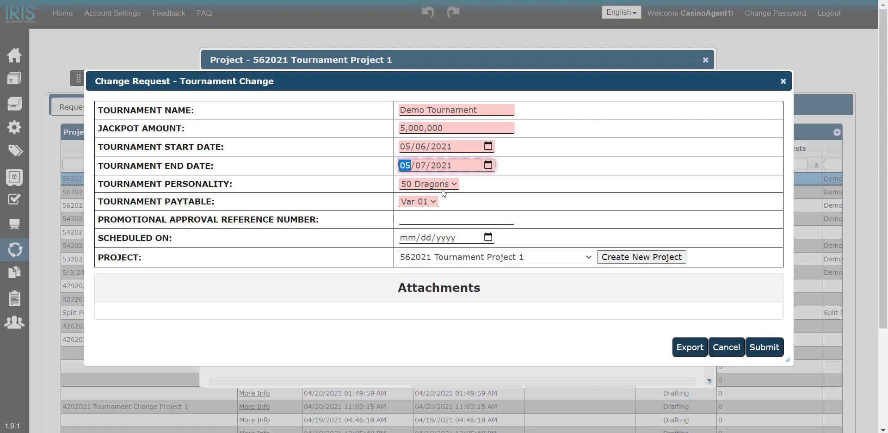
- Choose 50 Dragons as the tournament personality and Var 01 as the tournament paytable
click(455, 185)
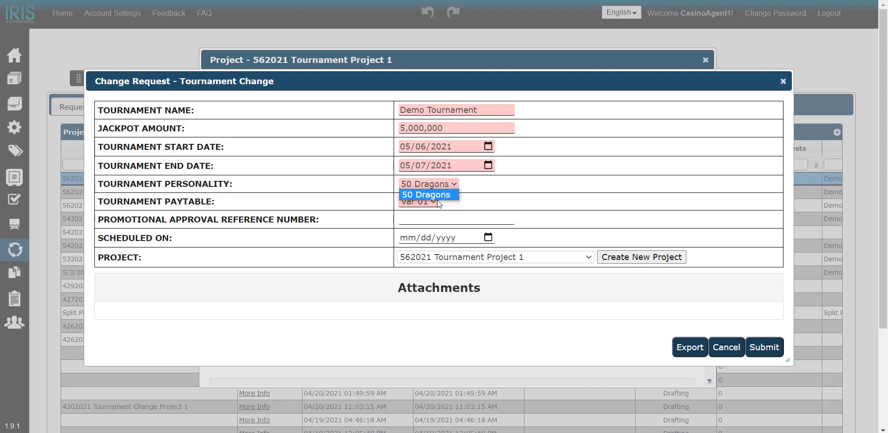
click(439, 196)
click(436, 200)
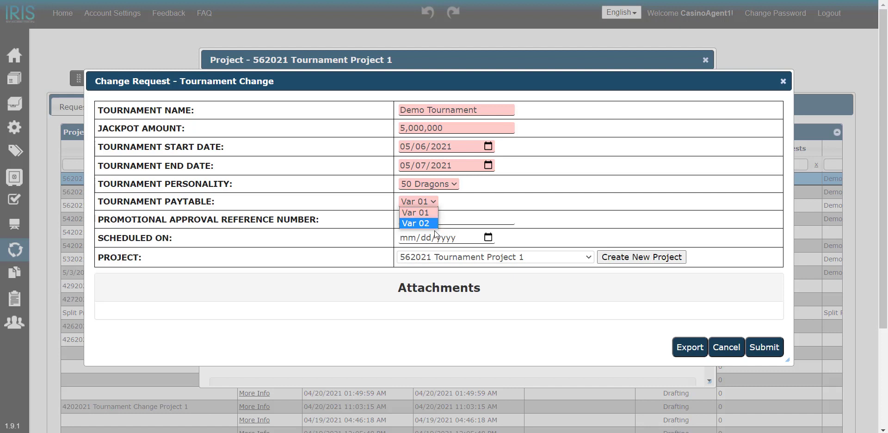
click(414, 212)
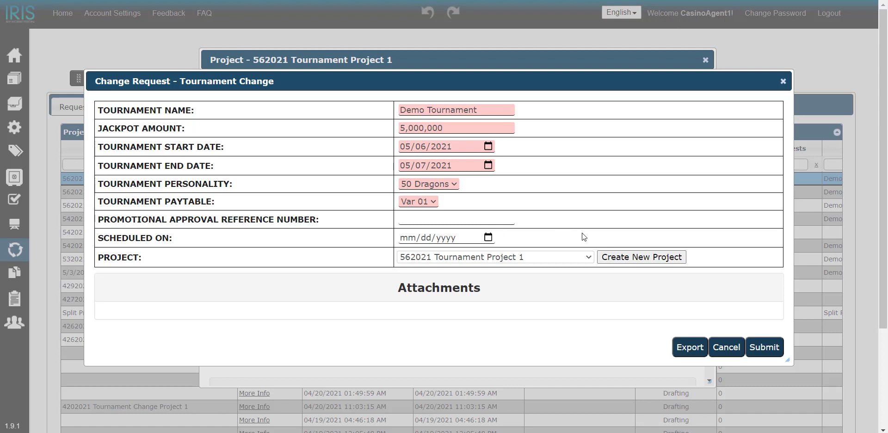
- Schedule the request on 05/06/2021 with promotional approval reference number 123456, then submit the edits and close the request
click(488, 237)
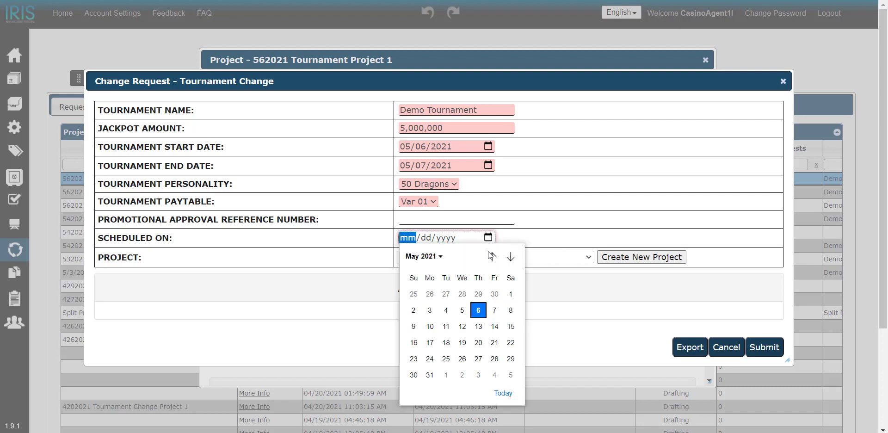
click(474, 311)
click(442, 220)
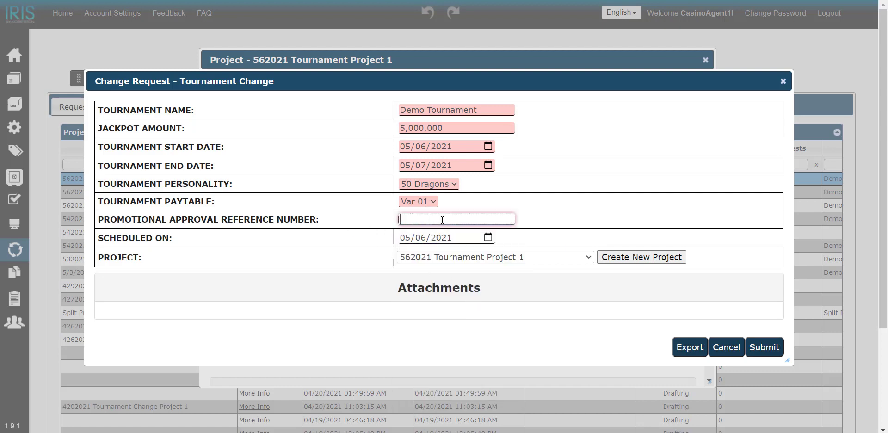
text(123456)
click(770, 346)
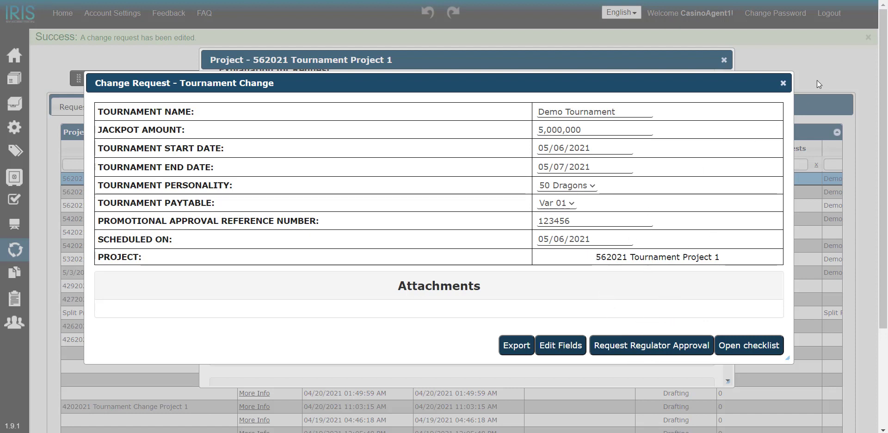
click(783, 85)
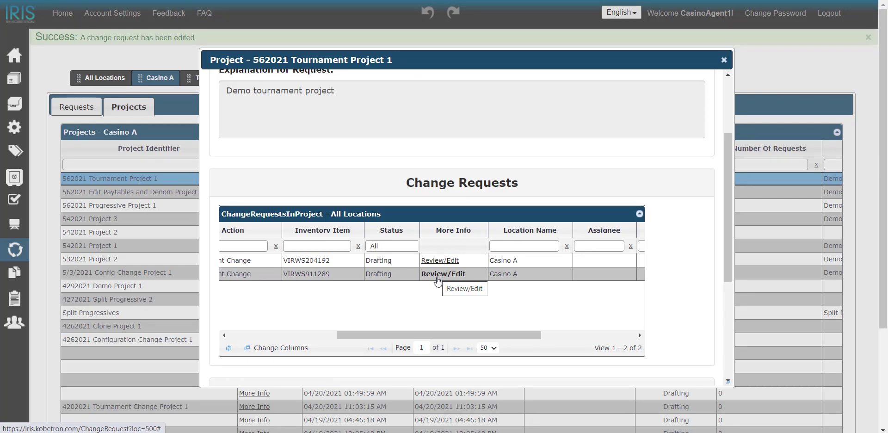
- Request regulator approval for the whole tournament project and show the list of individual change requests
scroll(626, 252, down, 3)
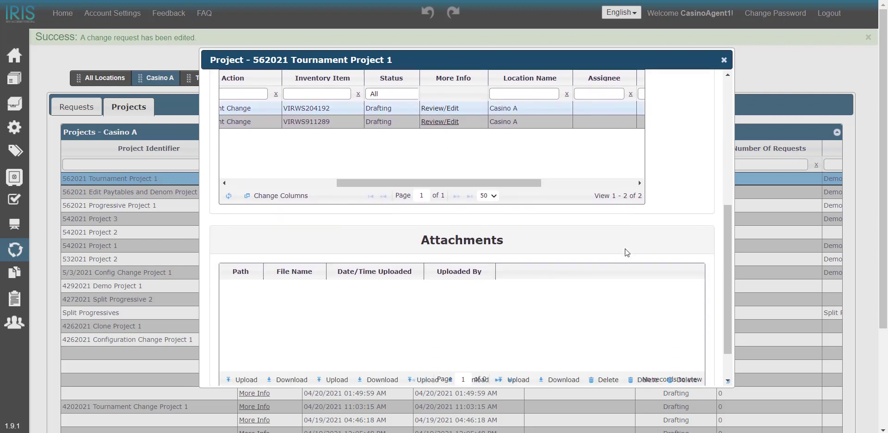
scroll(625, 252, down, 1)
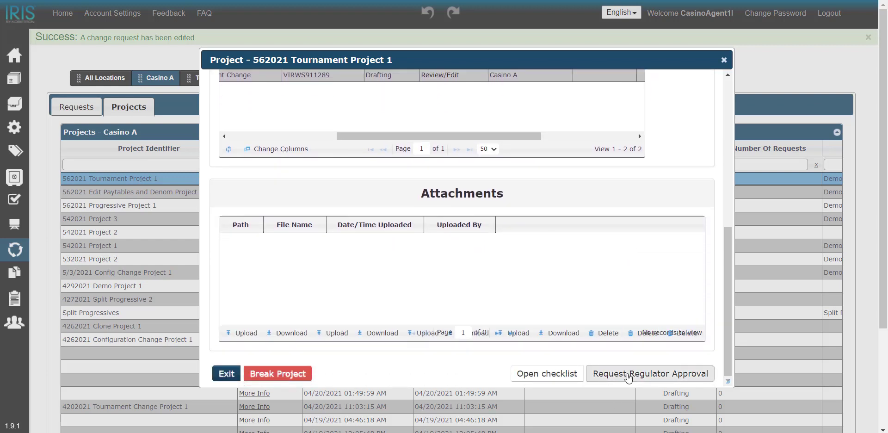
click(659, 375)
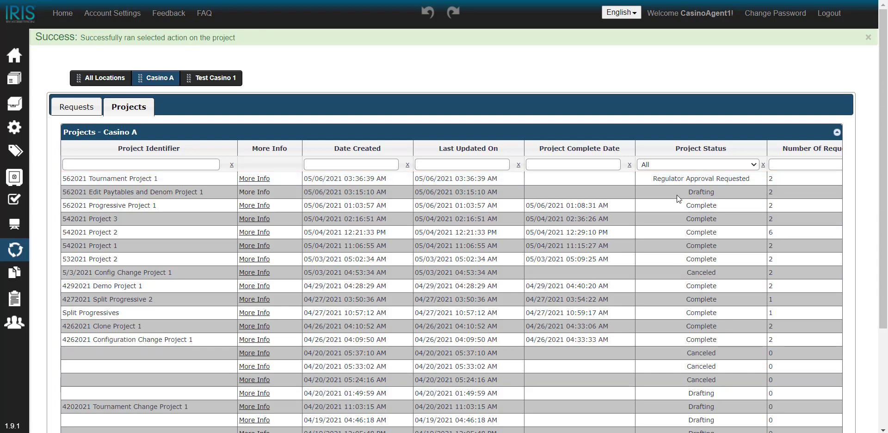
click(93, 106)
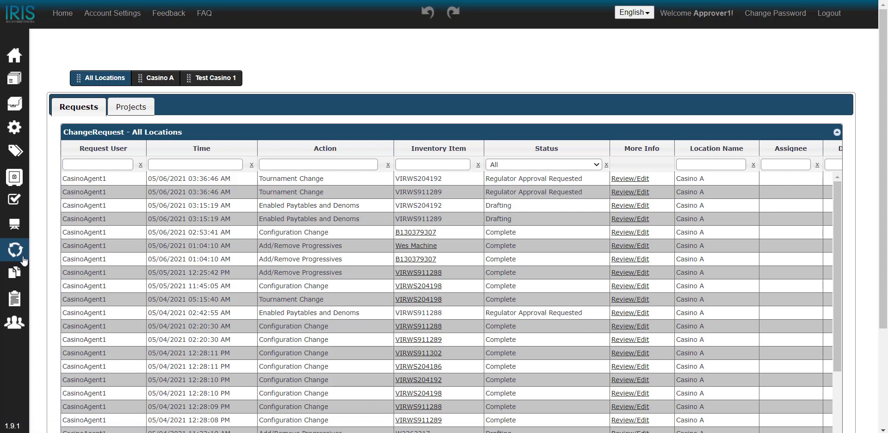
- Open the details of 562021 Tournament Project 1 from the projects list and show the review links of its change requests
click(43, 259)
click(152, 107)
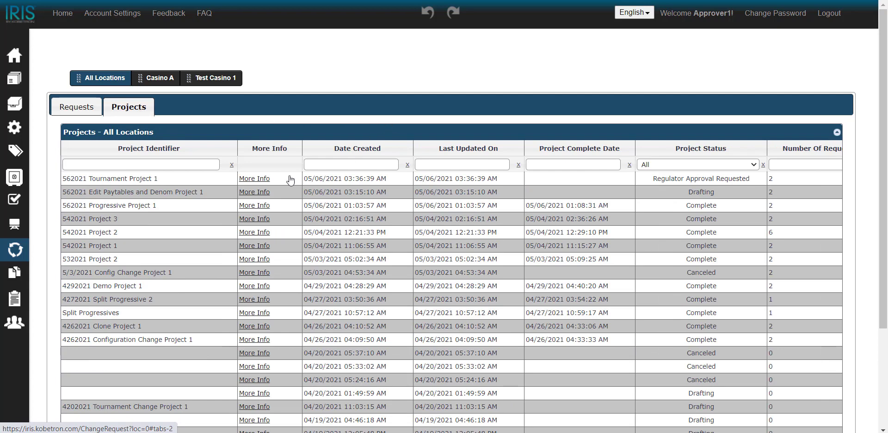
click(249, 179)
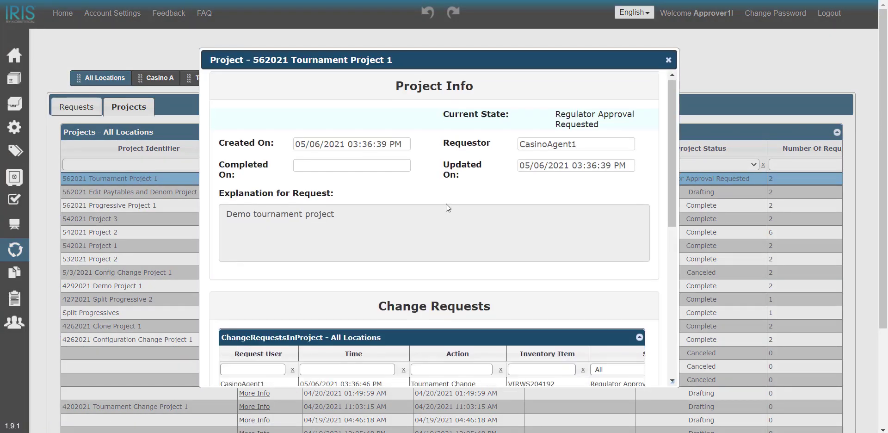
scroll(446, 204, down, 1)
scroll(442, 259, down, 1)
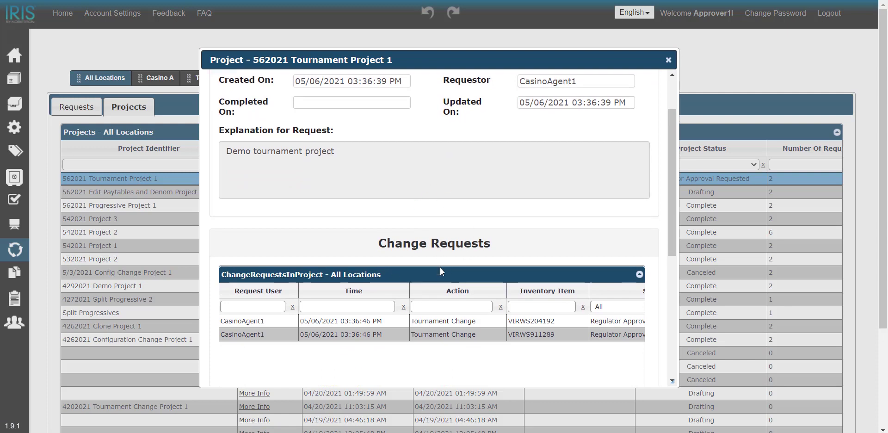
drag(421, 346, 522, 348)
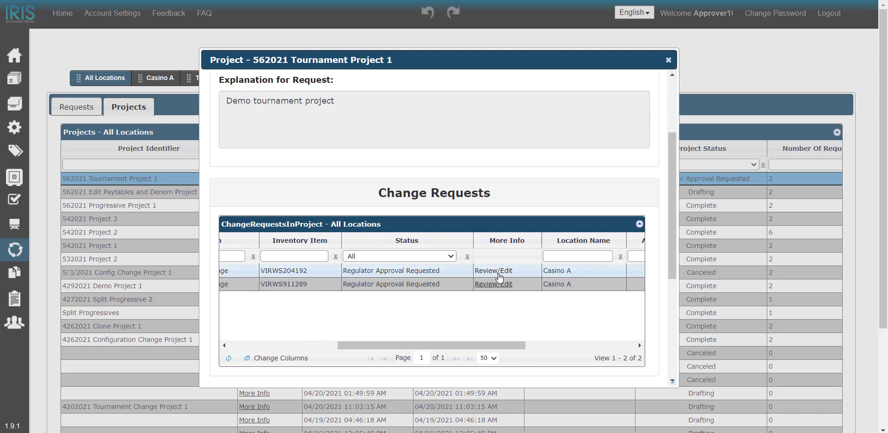
- Review the tournament change request for machine VIRWS204192, close it, and approve the whole tournament project
click(501, 274)
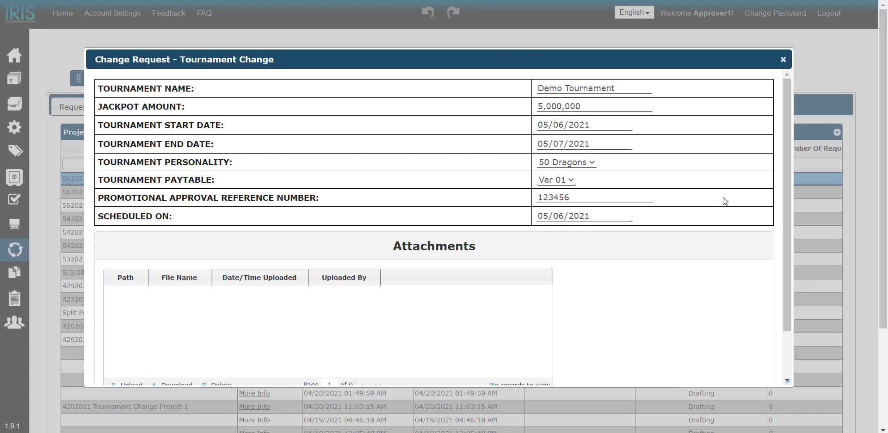
scroll(739, 211, down, 5)
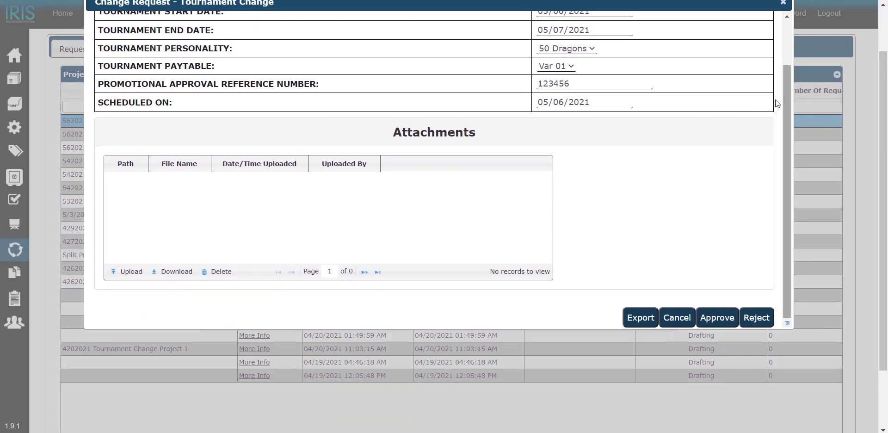
scroll(782, 81, up, 3)
click(784, 3)
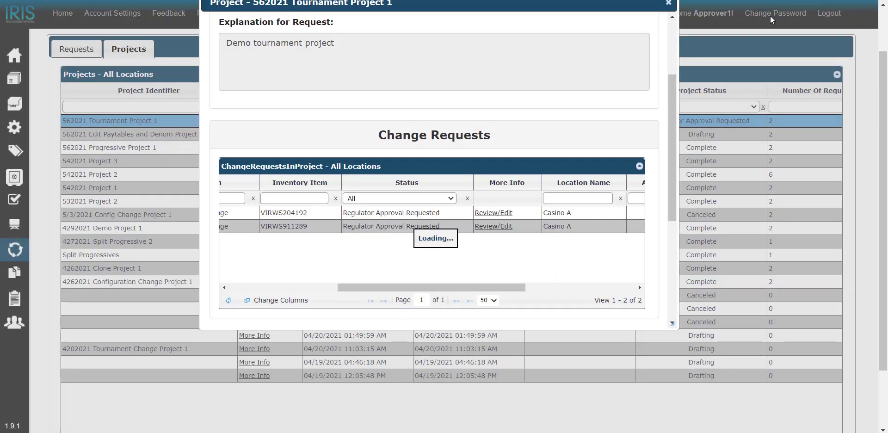
drag(671, 180, 672, 277)
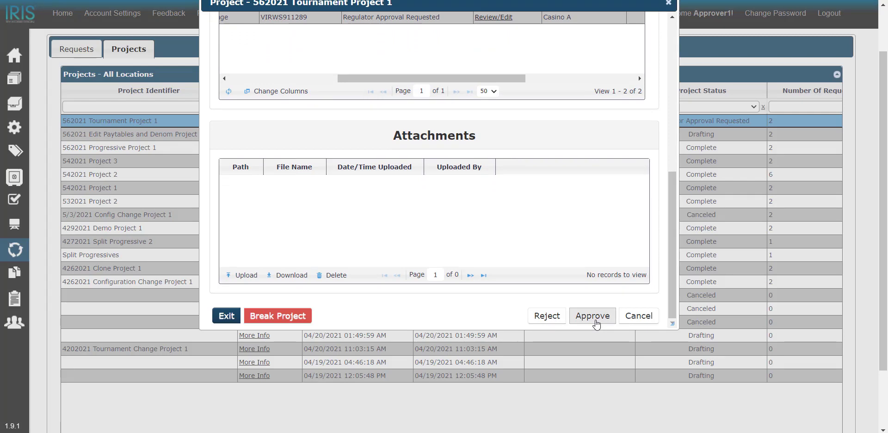
click(593, 317)
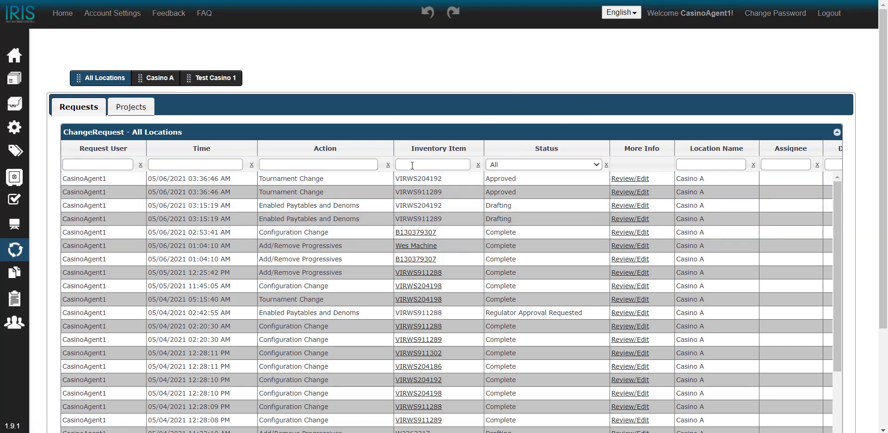
- As the casino agent, open 562021 Tournament Project 1 from the projects list and complete its request
click(143, 110)
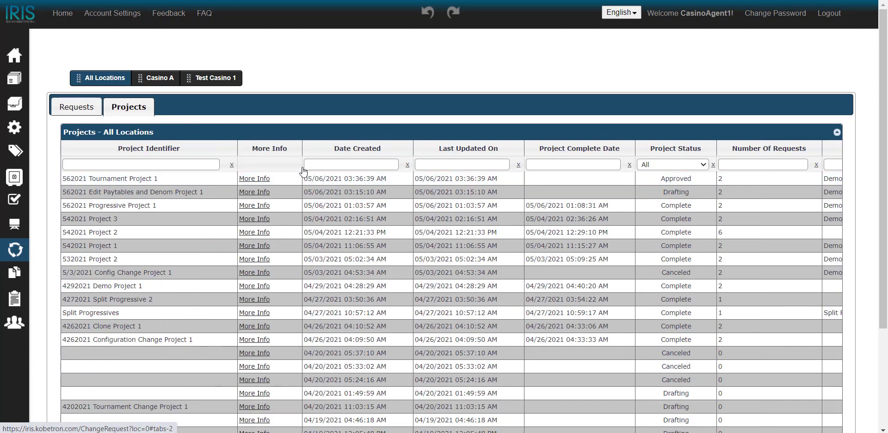
click(253, 182)
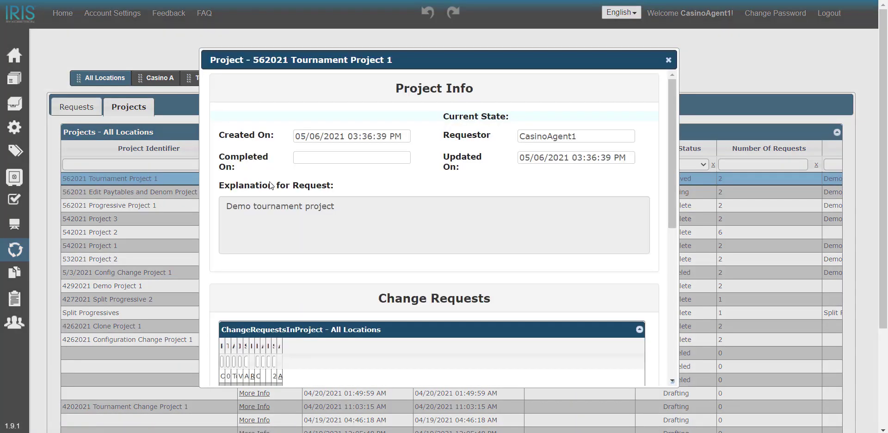
scroll(516, 196, down, 6)
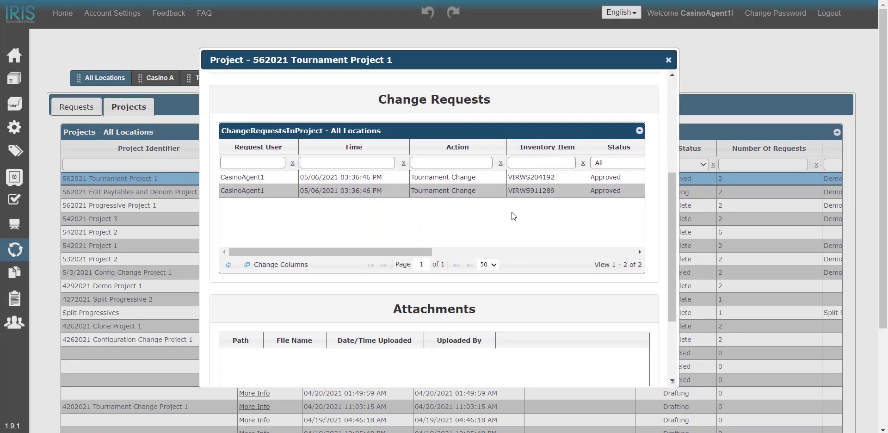
scroll(512, 212, down, 1)
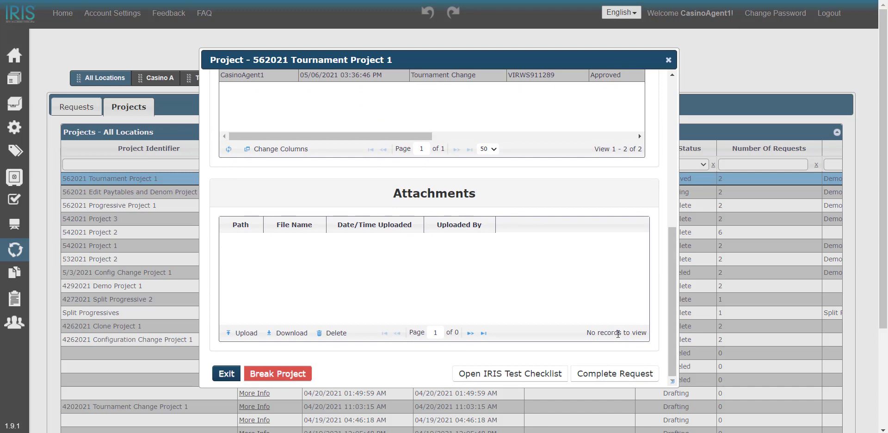
click(614, 376)
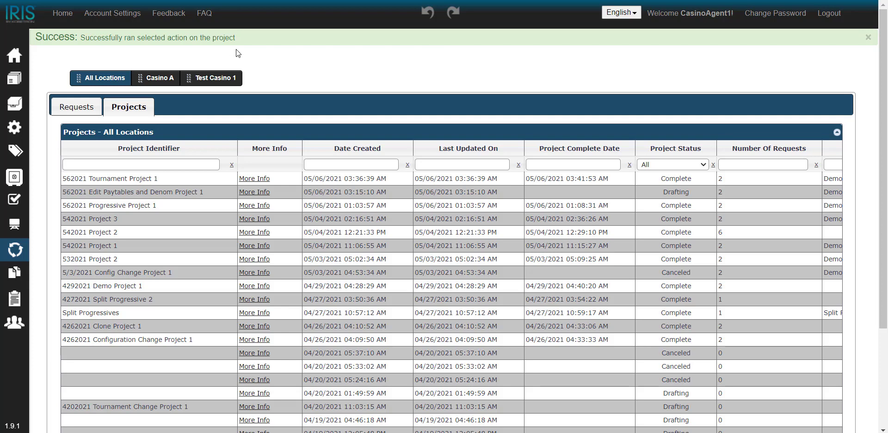
- Open the inventory details of machine VIRWS204192 from the individual requests list and show its change request history
click(101, 110)
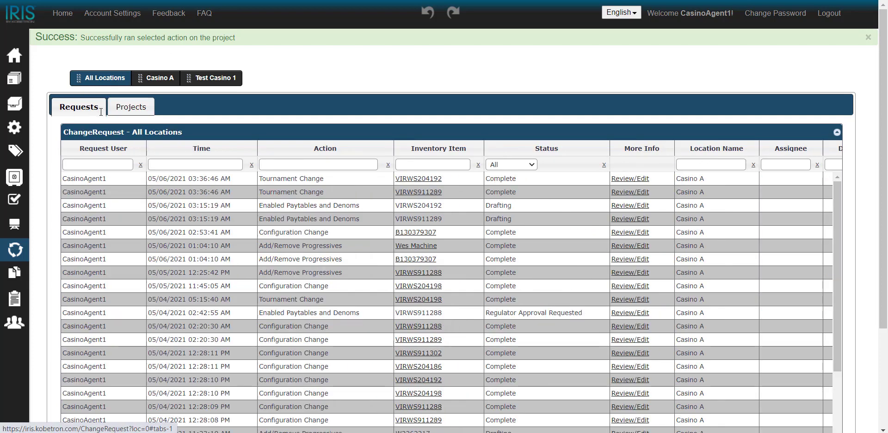
click(420, 181)
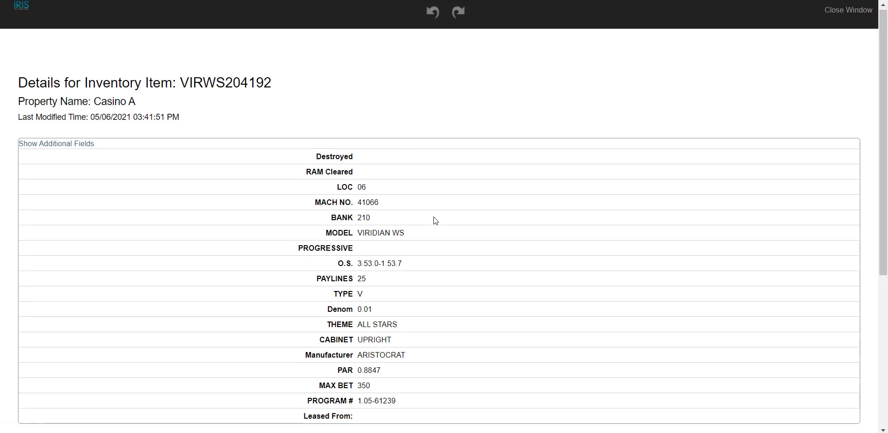
scroll(440, 220, down, 2)
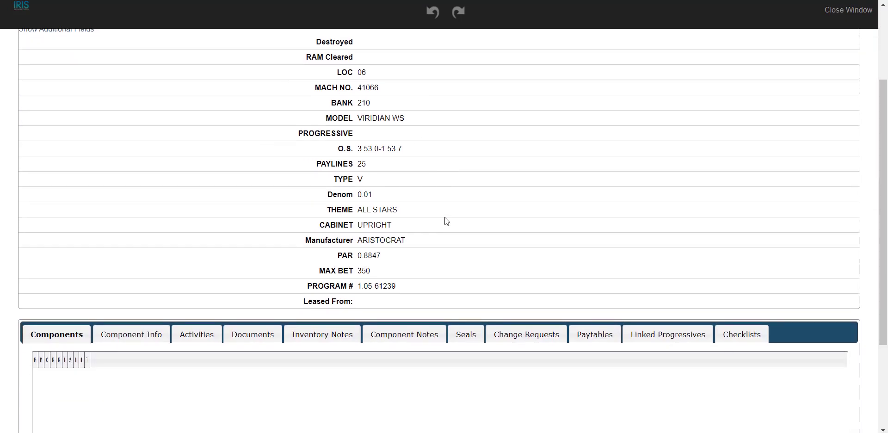
click(516, 339)
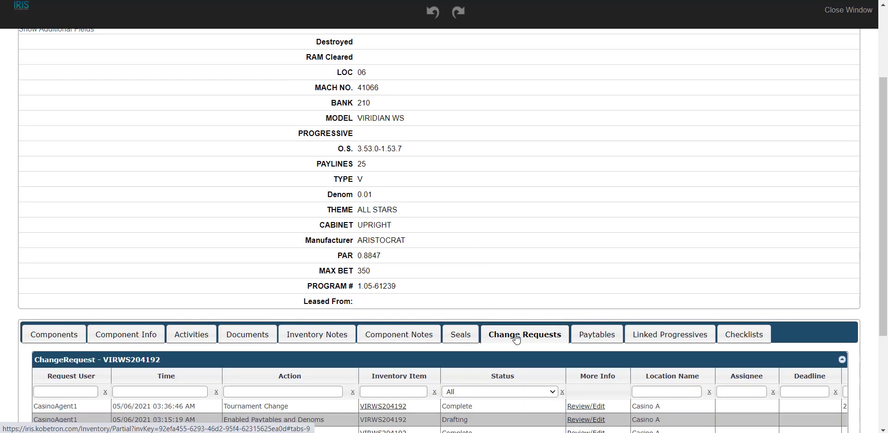
scroll(370, 389, down, 1)
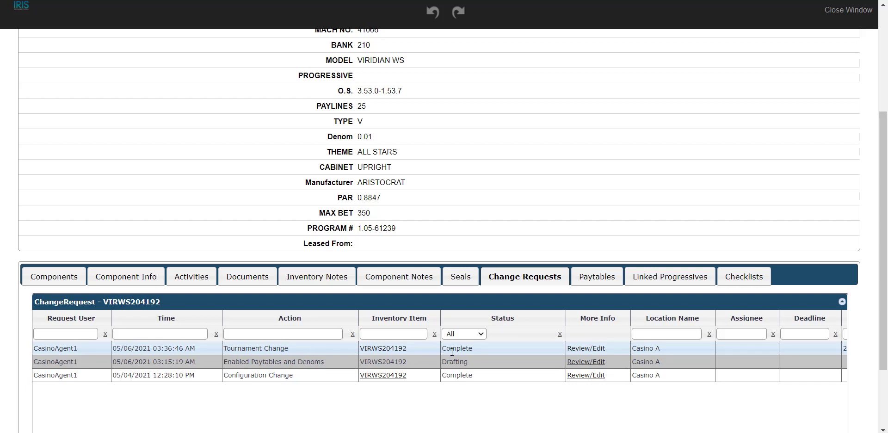
- Open the machine's completed tournament change request and examine its tournament details and linked project
click(586, 349)
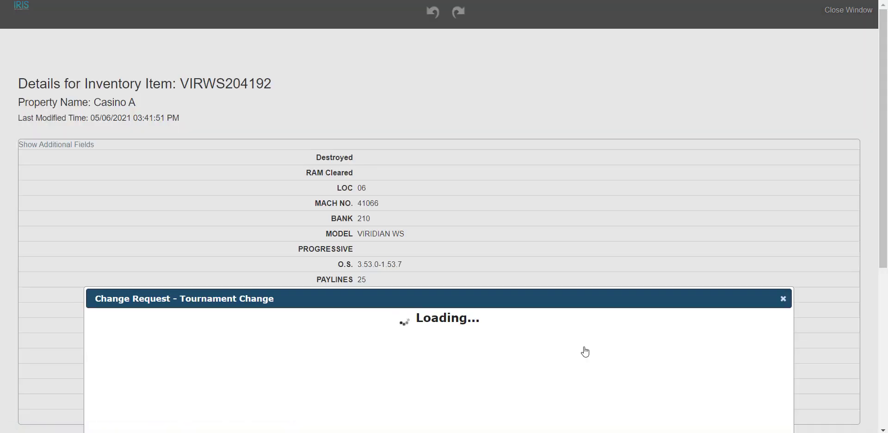
scroll(591, 250, down, 1)
scroll(424, 247, up, 2)
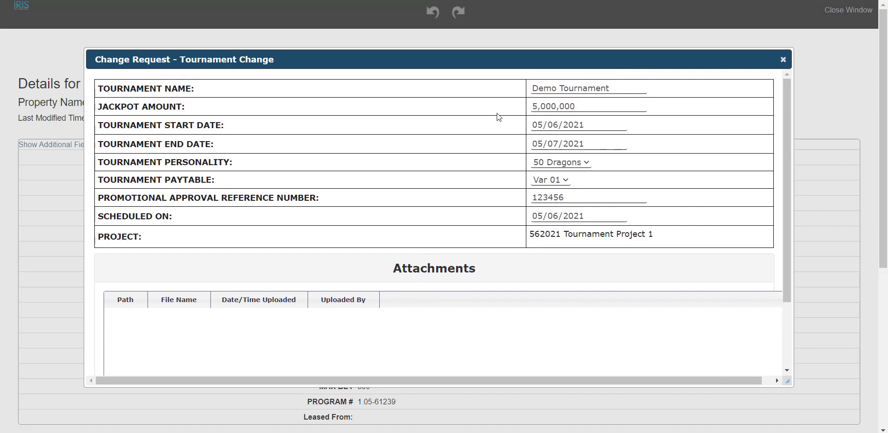